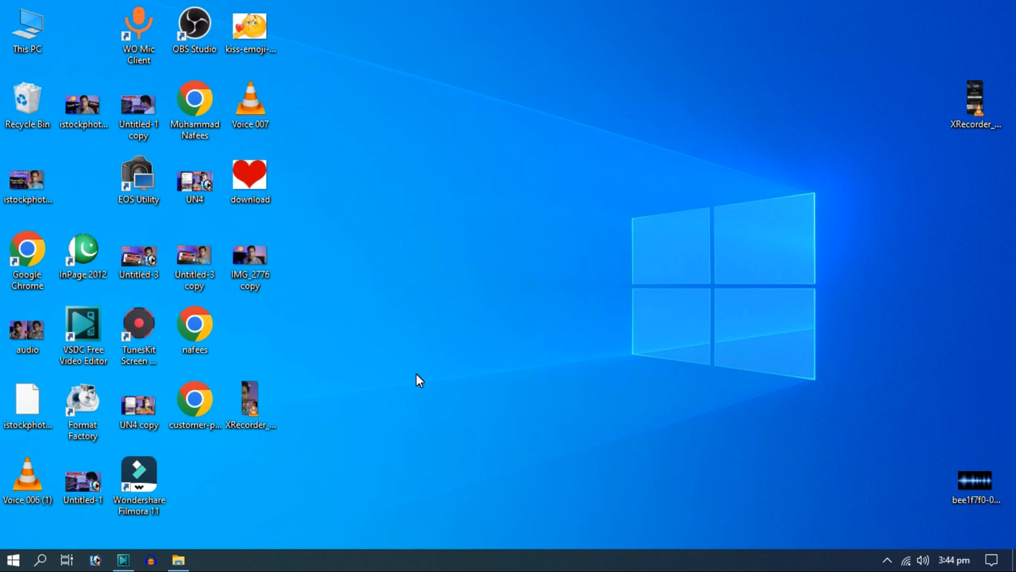
- Switch to VSDC Video Editor and add the Voice 006 (1) audio file from File Explorer at the start of the Scene 0 timeline
{"action": "left_click", "coordinate": [123, 560]}
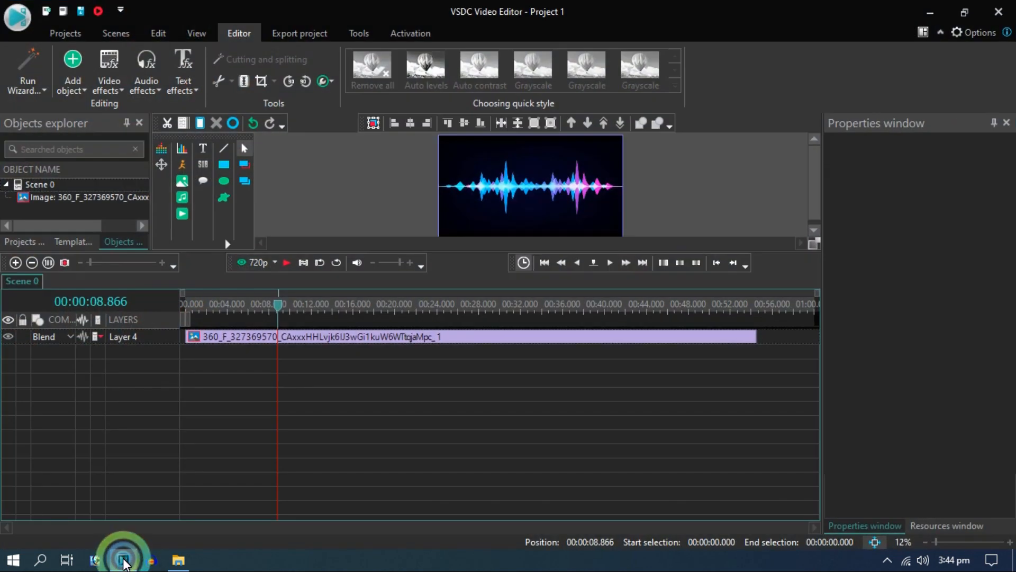
{"action": "left_click", "coordinate": [186, 311]}
{"action": "left_click_drag", "start_coordinate": [186, 311], "coordinate": [172, 302]}
{"action": "left_click", "coordinate": [177, 560]}
{"action": "left_click_drag", "start_coordinate": [164, 191], "coordinate": [295, 344]}
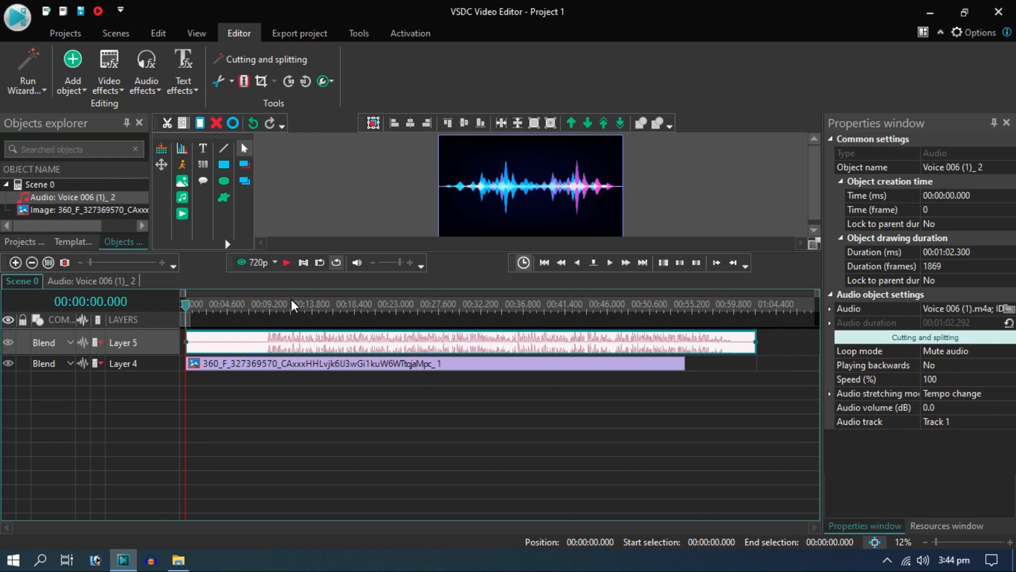
- Trim off the silent opening of the voice audio before 00:00:08.833 and move the remaining clip to the timeline start
{"action": "left_click", "coordinate": [267, 309]}
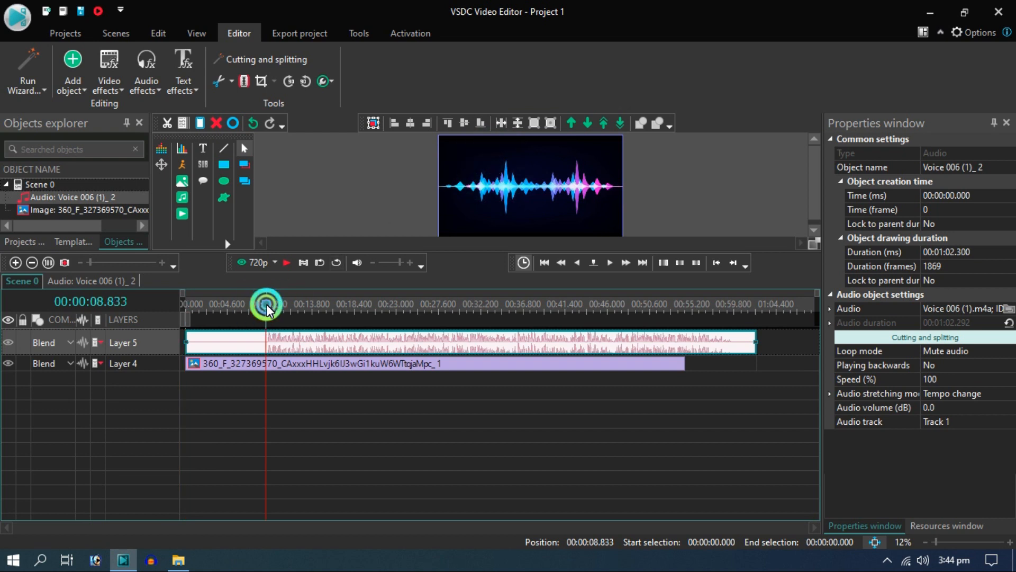
{"action": "left_click", "coordinate": [292, 390]}
{"action": "left_click", "coordinate": [295, 343]}
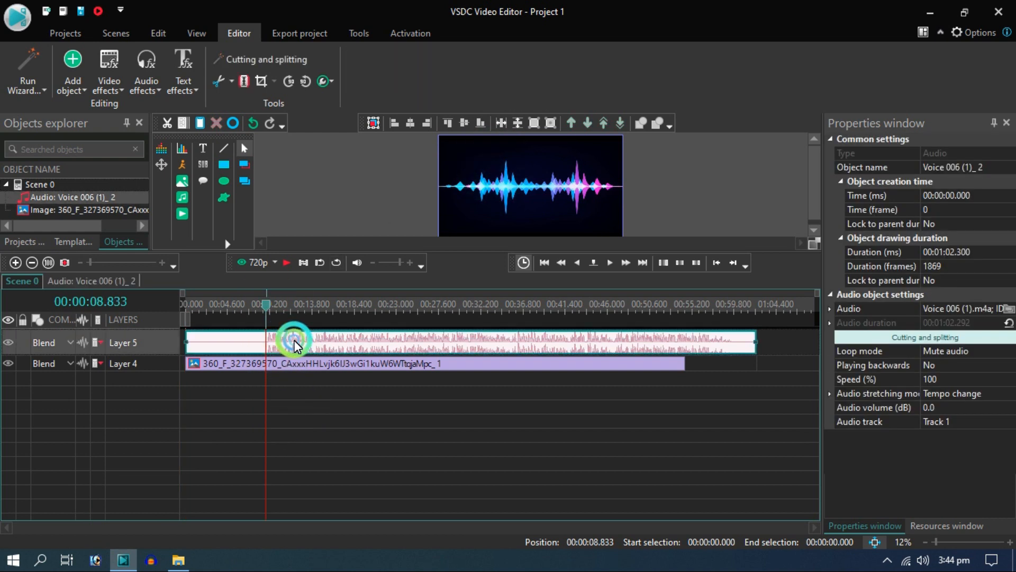
{"action": "left_click", "coordinate": [230, 81]}
{"action": "left_click", "coordinate": [236, 117]}
{"action": "left_click_drag", "start_coordinate": [295, 352], "coordinate": [193, 340]}
{"action": "left_click", "coordinate": [185, 303]}
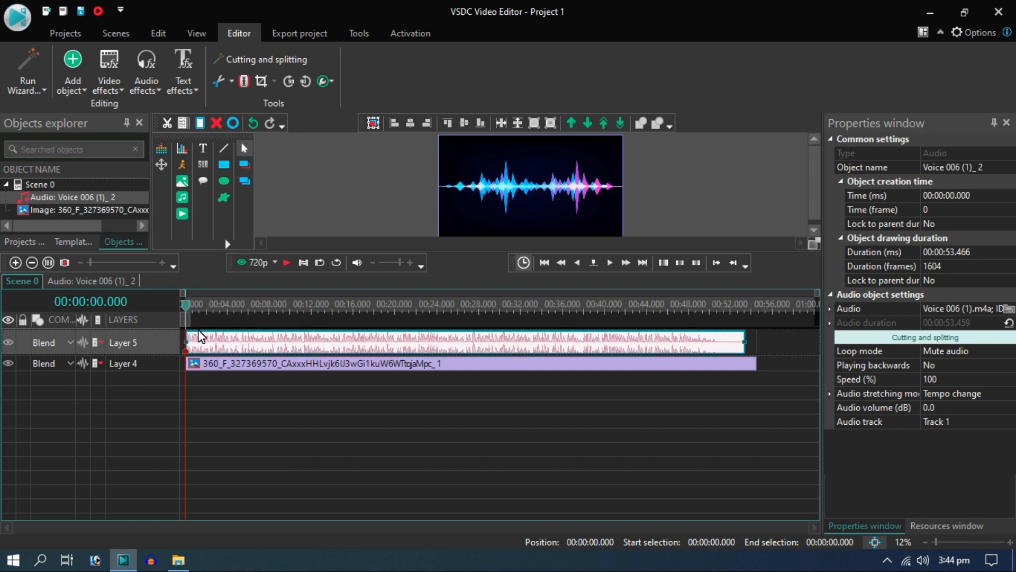
- Add a Peaking EQ filter to the voice audio, spanning the whole parent duration on a new layer
{"action": "left_click", "coordinate": [239, 416]}
{"action": "left_click", "coordinate": [245, 350]}
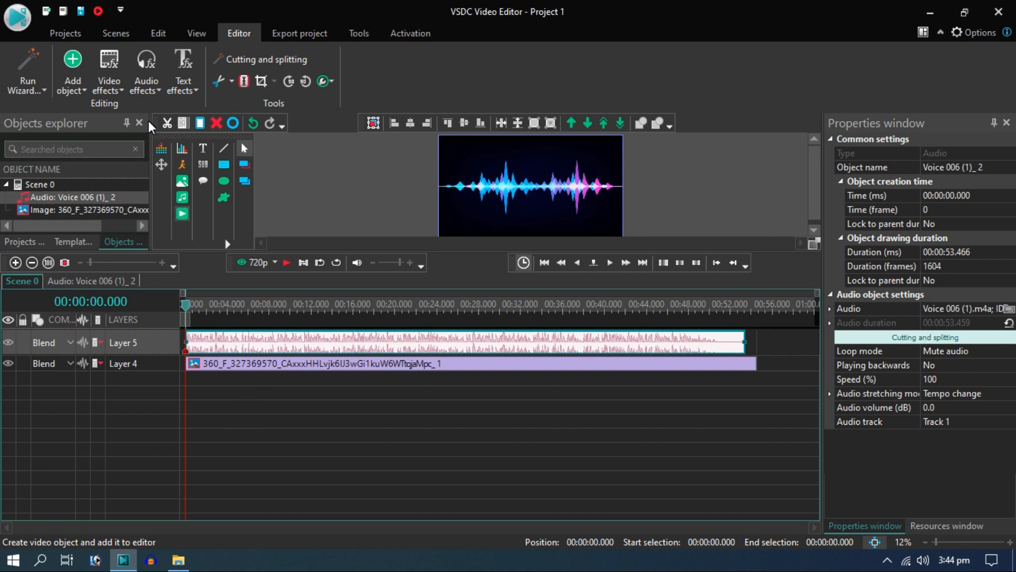
{"action": "left_click", "coordinate": [141, 69]}
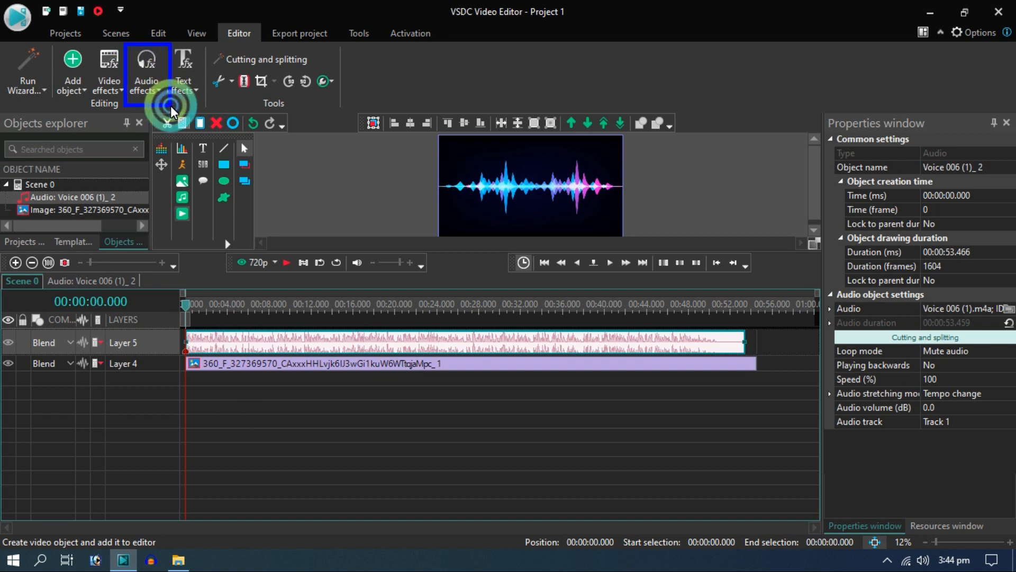
{"action": "left_click", "coordinate": [155, 93]}
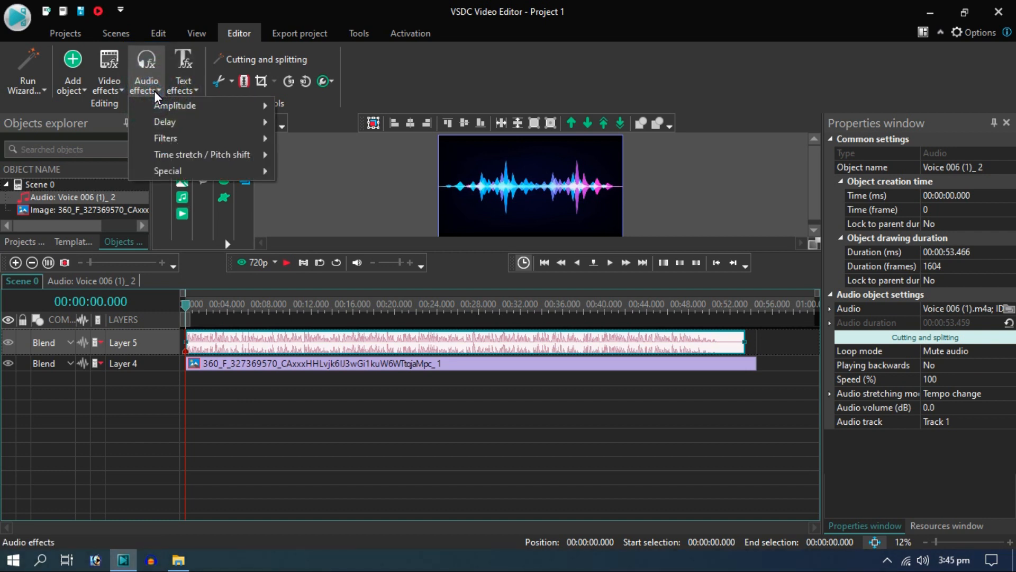
{"action": "mouse_move", "coordinate": [179, 143]}
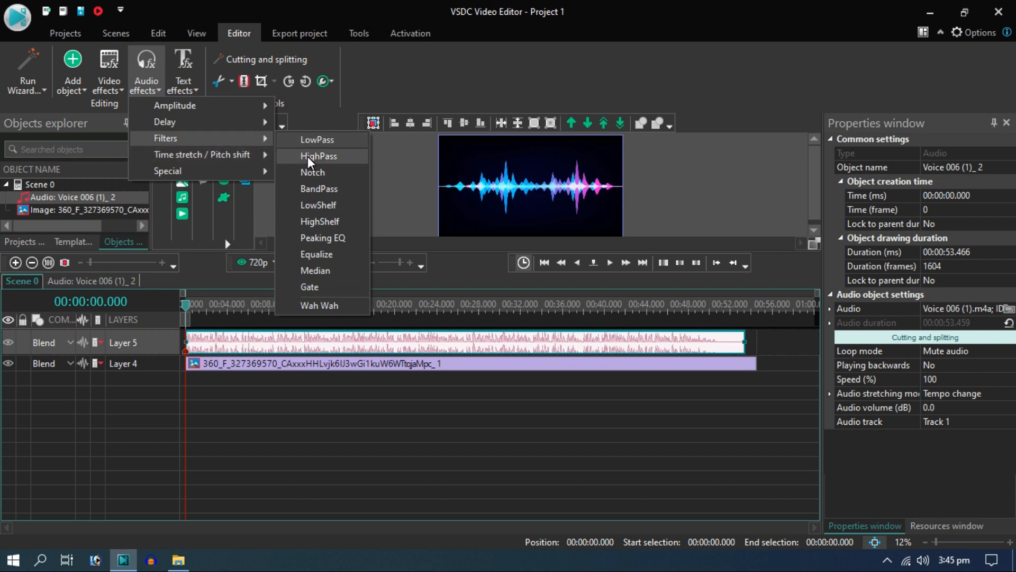
{"action": "left_click", "coordinate": [333, 242]}
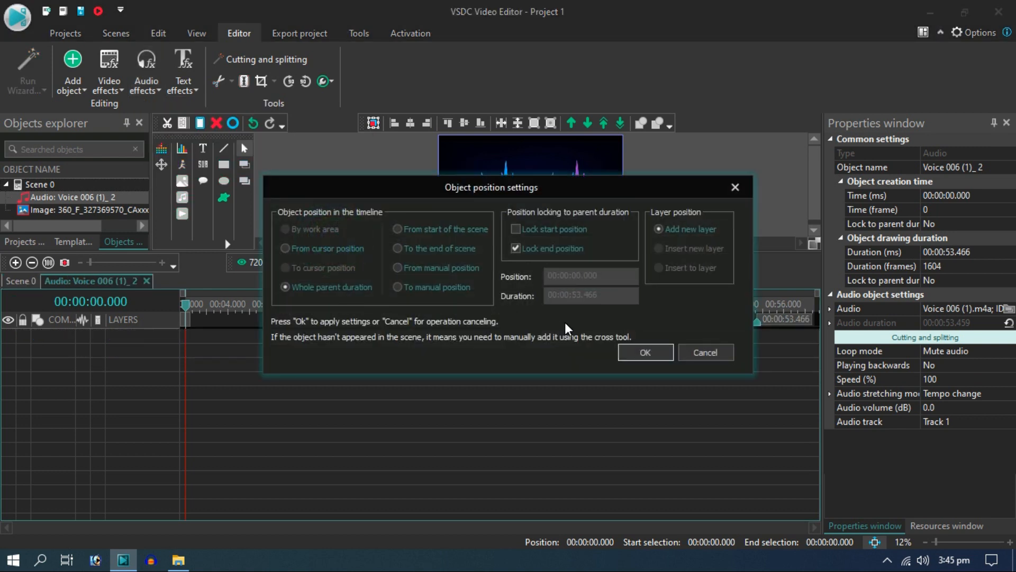
{"action": "left_click", "coordinate": [632, 357]}
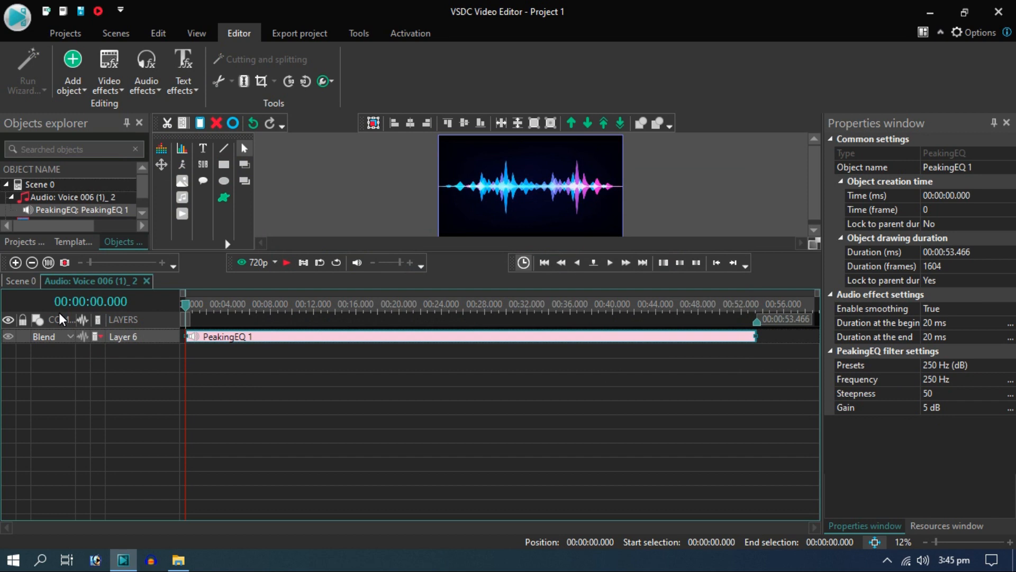
- Play the voice audio with the Peaking EQ layer hidden and with it shown to compare the sound
{"action": "left_click", "coordinate": [21, 281]}
{"action": "left_click", "coordinate": [189, 321]}
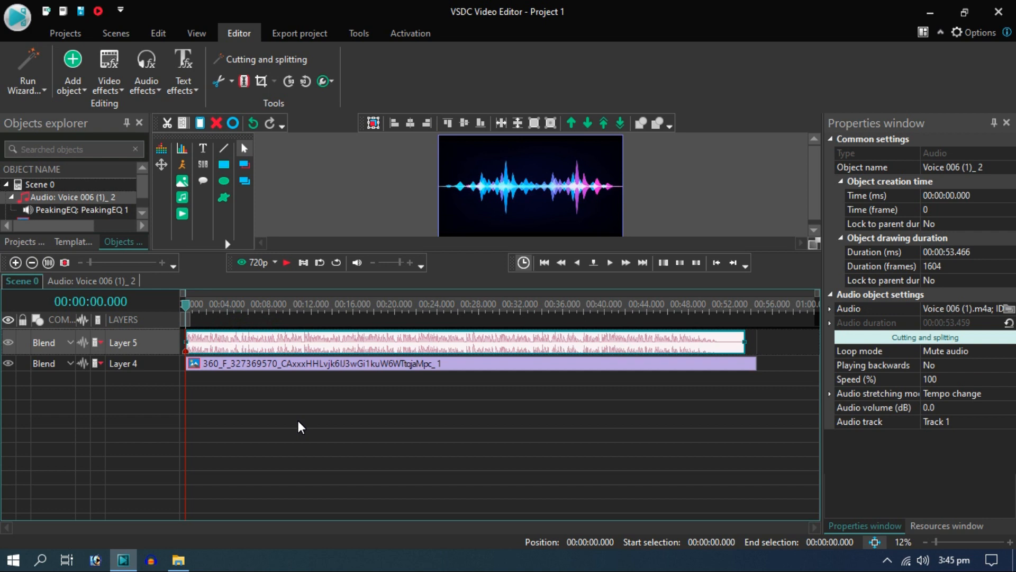
{"action": "double_click", "coordinate": [205, 342]}
{"action": "left_click", "coordinate": [11, 331]}
{"action": "left_click", "coordinate": [12, 337]}
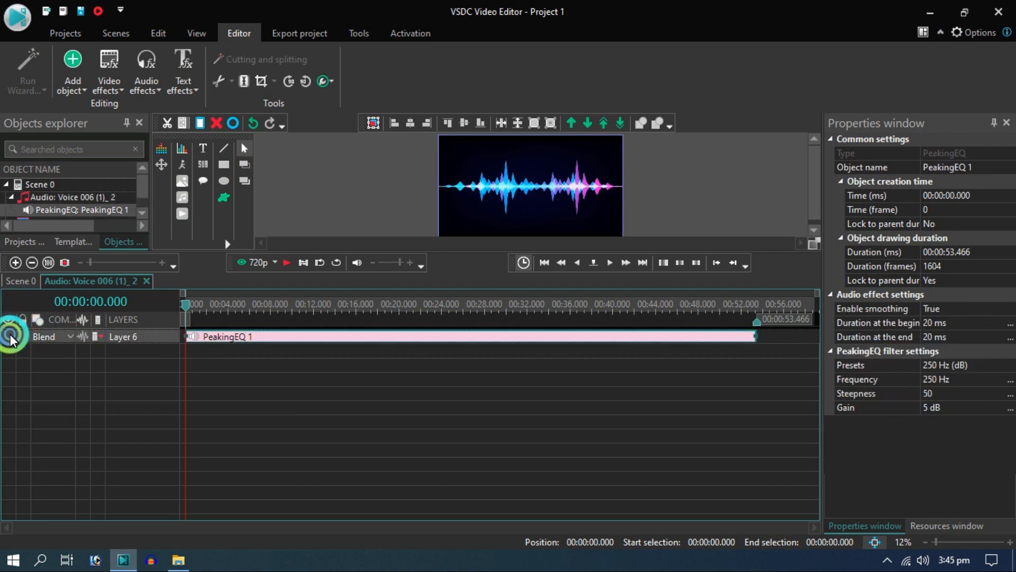
{"action": "key", "text": "space"}
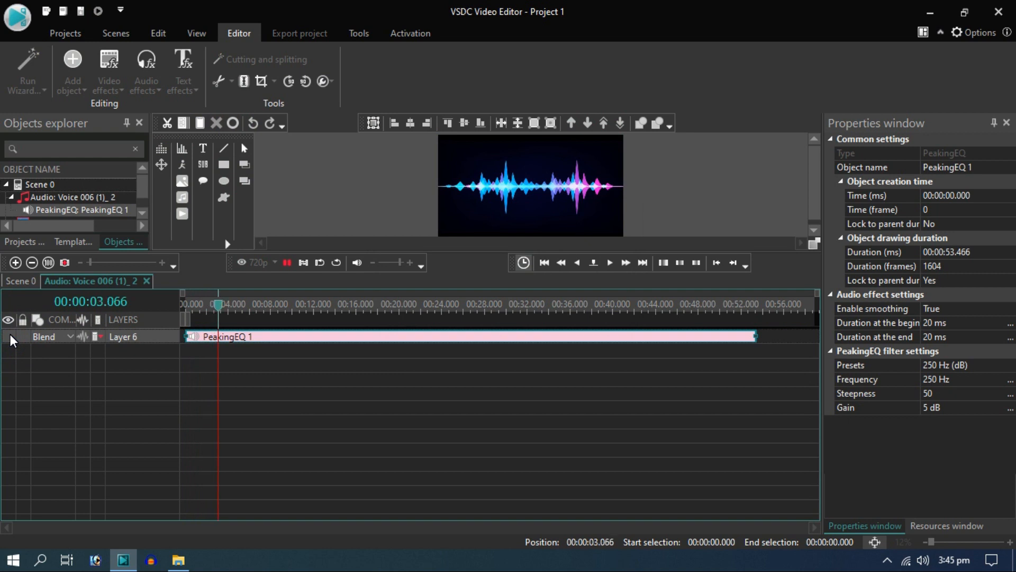
{"action": "key", "text": "space"}
{"action": "left_click", "coordinate": [12, 339]}
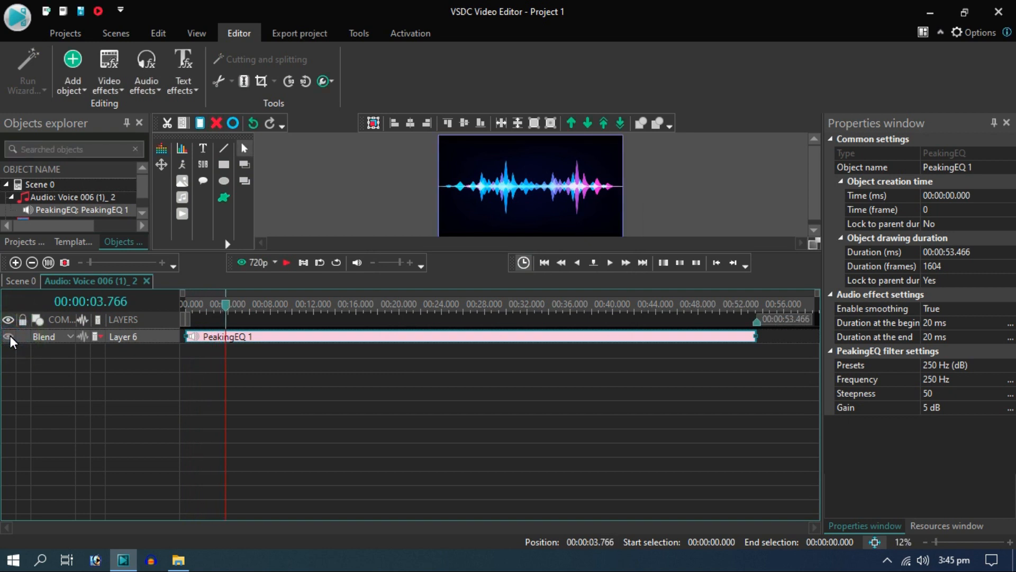
{"action": "left_click", "coordinate": [11, 339]}
{"action": "left_click", "coordinate": [11, 338]}
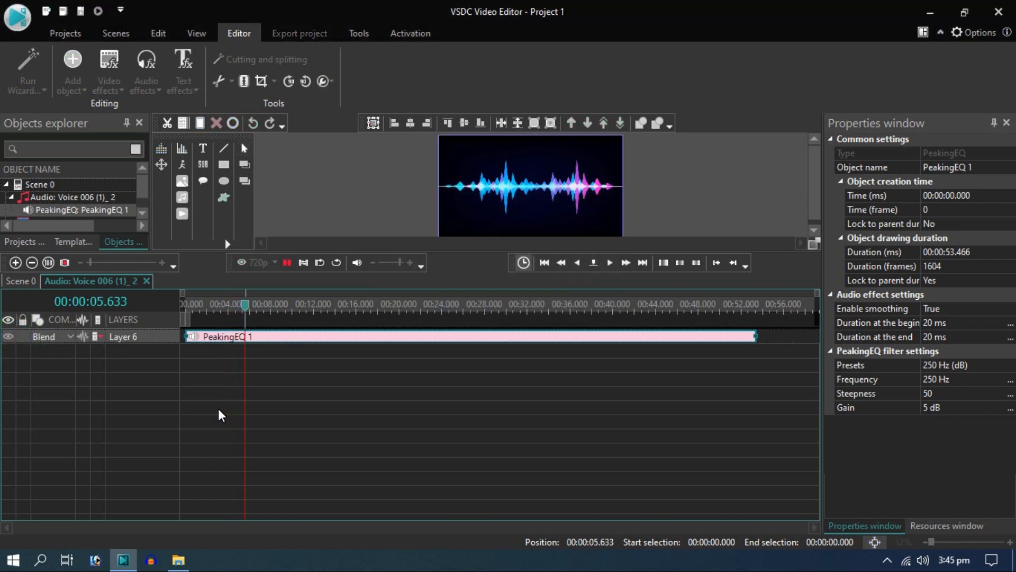
- Add an Equalize filter to the voice audio from Scene 0, positioned over the whole parent duration on an inserted new layer
{"action": "left_click", "coordinate": [31, 282]}
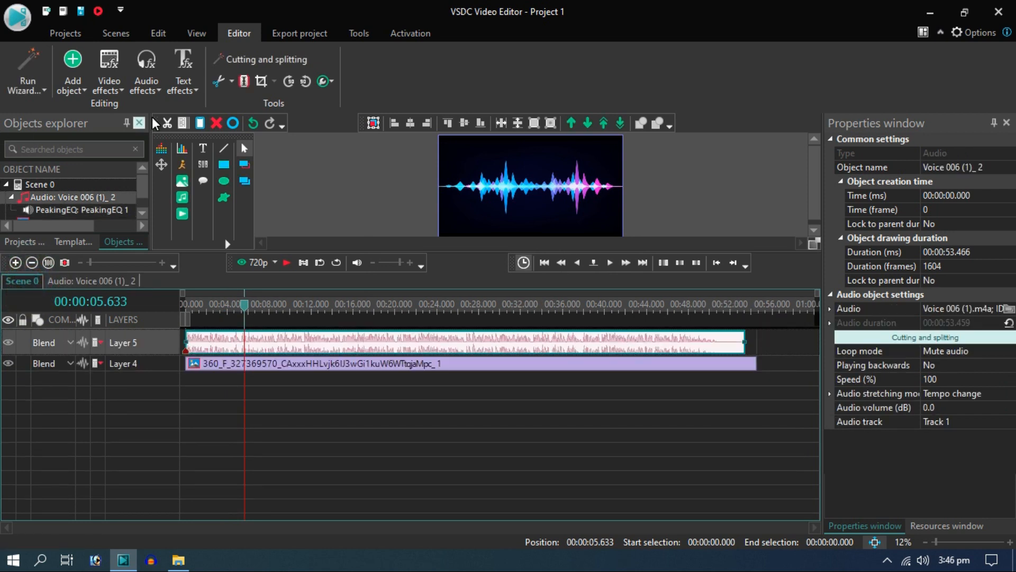
{"action": "left_click", "coordinate": [145, 84]}
{"action": "left_click", "coordinate": [200, 148]}
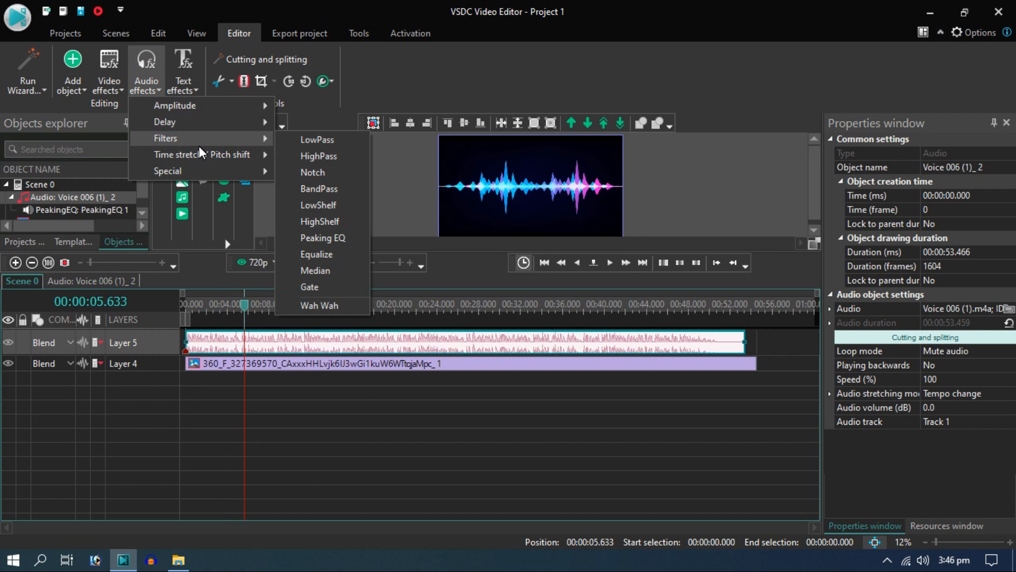
{"action": "left_click", "coordinate": [319, 255]}
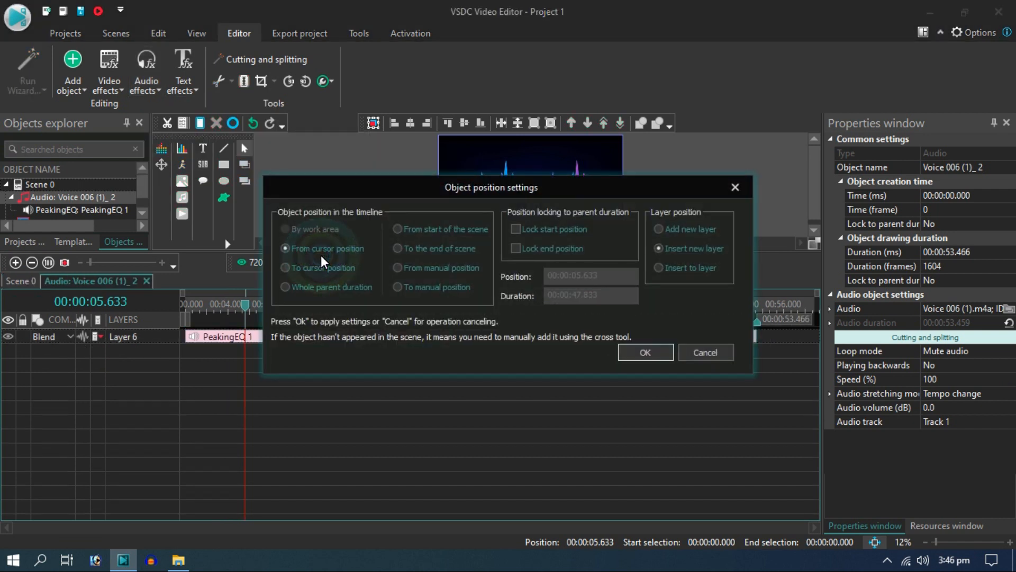
{"action": "left_click", "coordinate": [317, 287]}
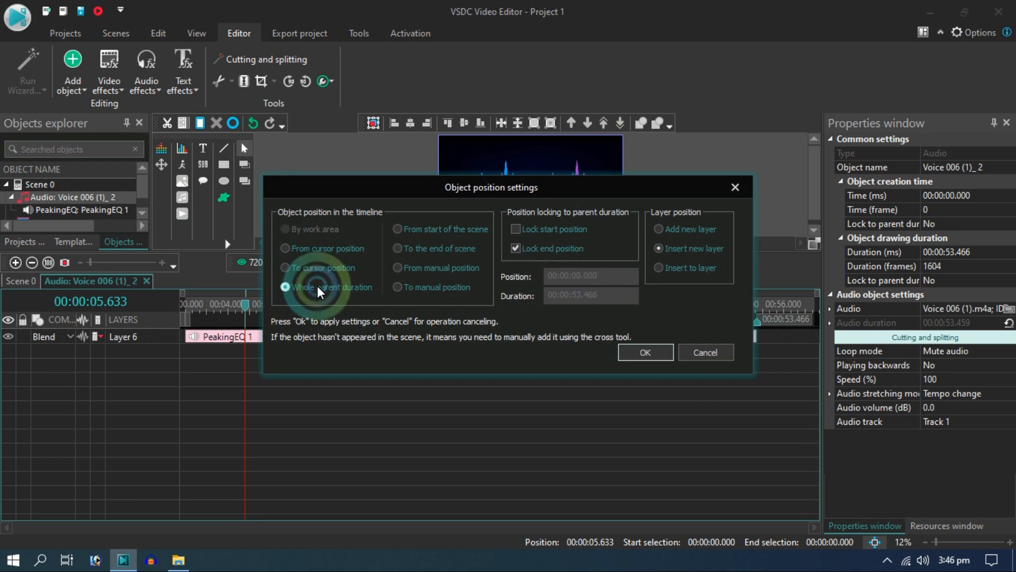
{"action": "left_click", "coordinate": [627, 360]}
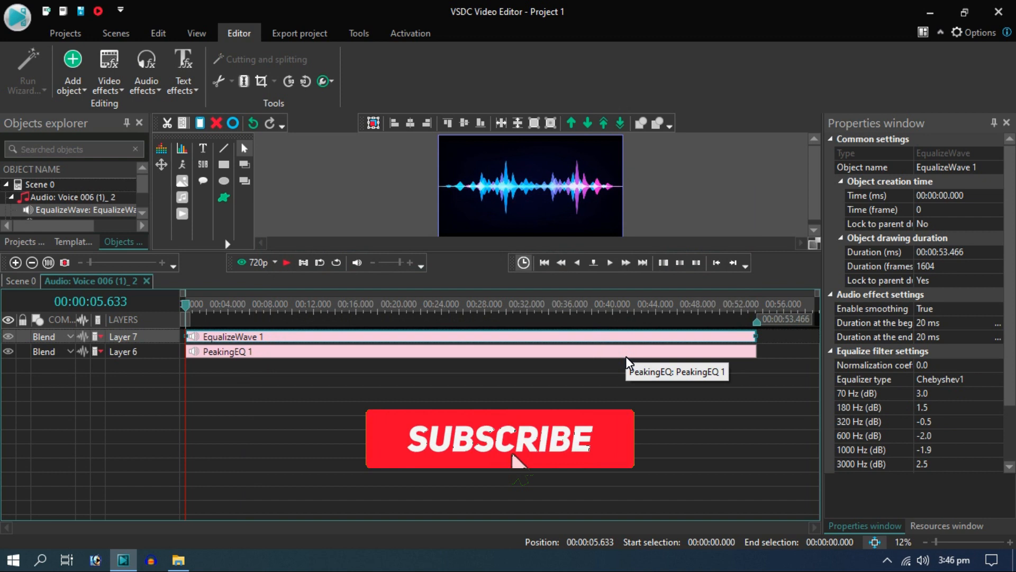
- Examine the Equalize filter settings, including the normalization coefficient and the frequency band gains
{"action": "scroll", "coordinate": [997, 365], "scroll_direction": "down", "scroll_amount": 2}
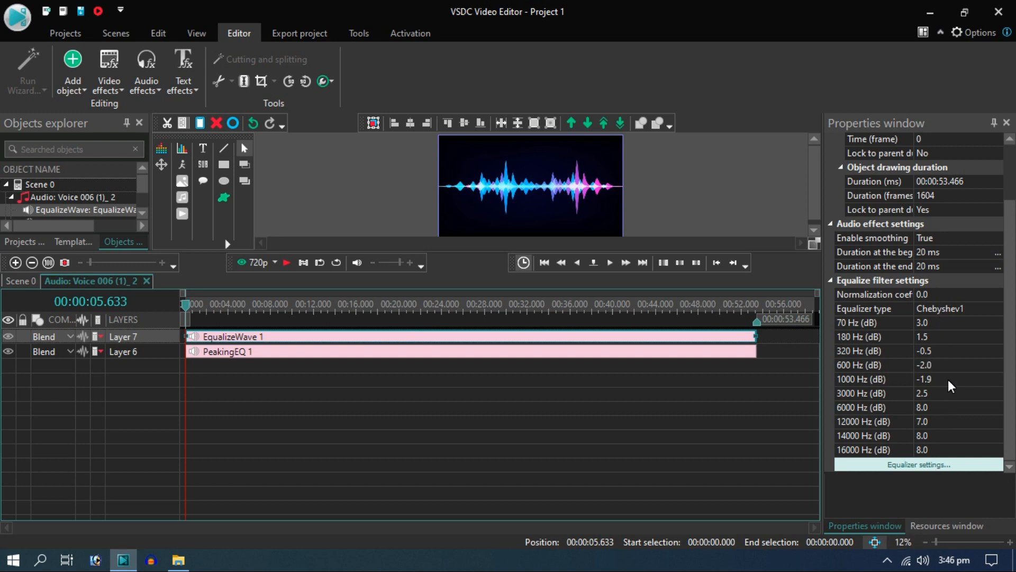
{"action": "left_click_drag", "start_coordinate": [1009, 317], "coordinate": [1010, 341]}
{"action": "left_click", "coordinate": [934, 296]}
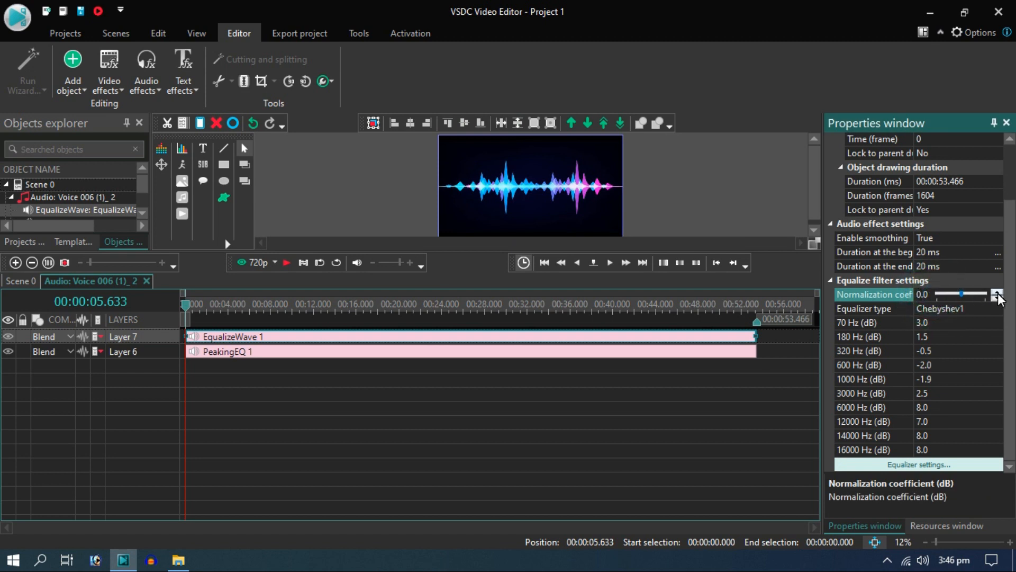
{"action": "left_click", "coordinate": [940, 324]}
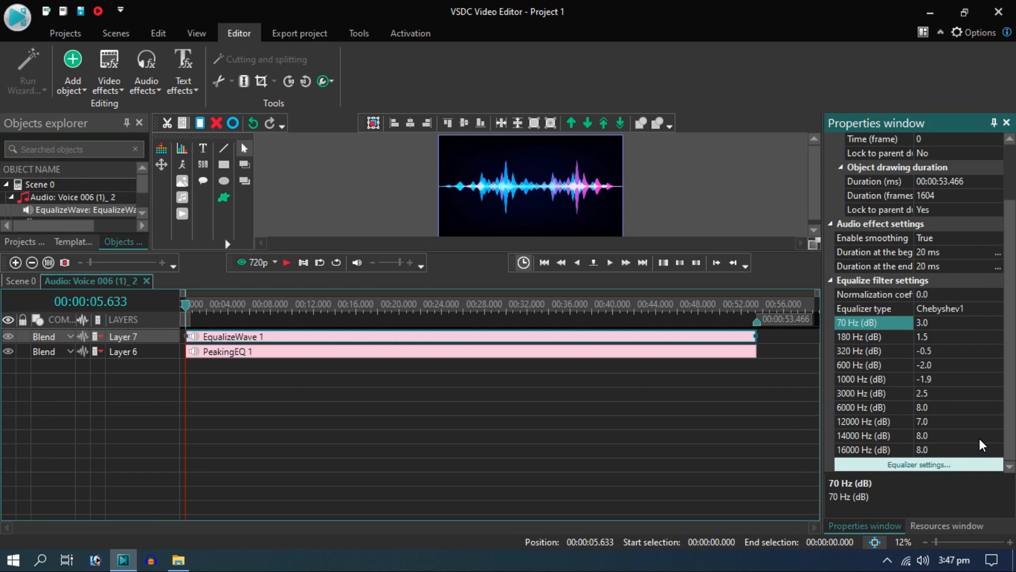
- Preview the voice audio with the Equalize layer hidden and again from the start with it shown to compare the sound
{"action": "left_click", "coordinate": [7, 337]}
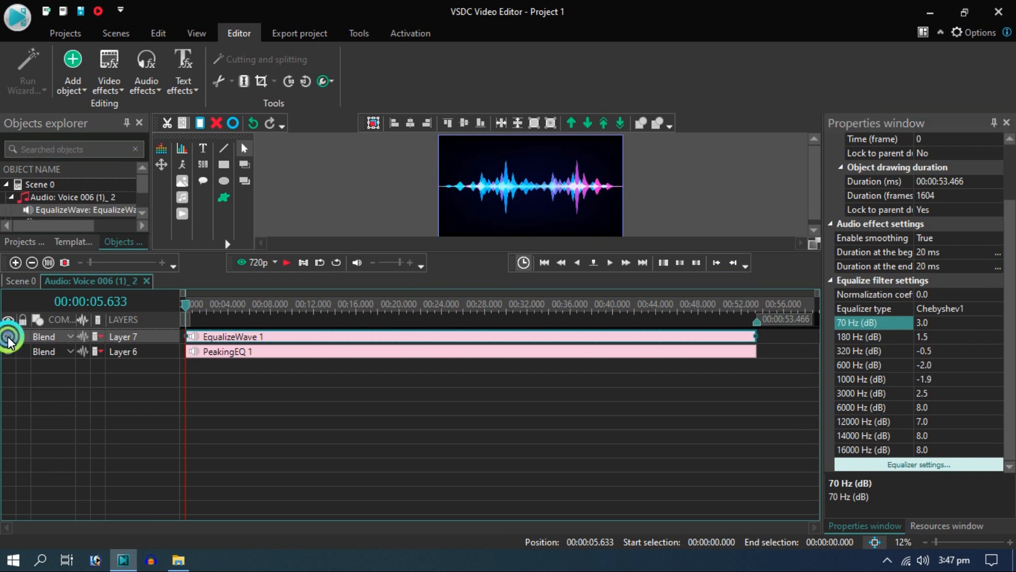
{"action": "left_click", "coordinate": [8, 336]}
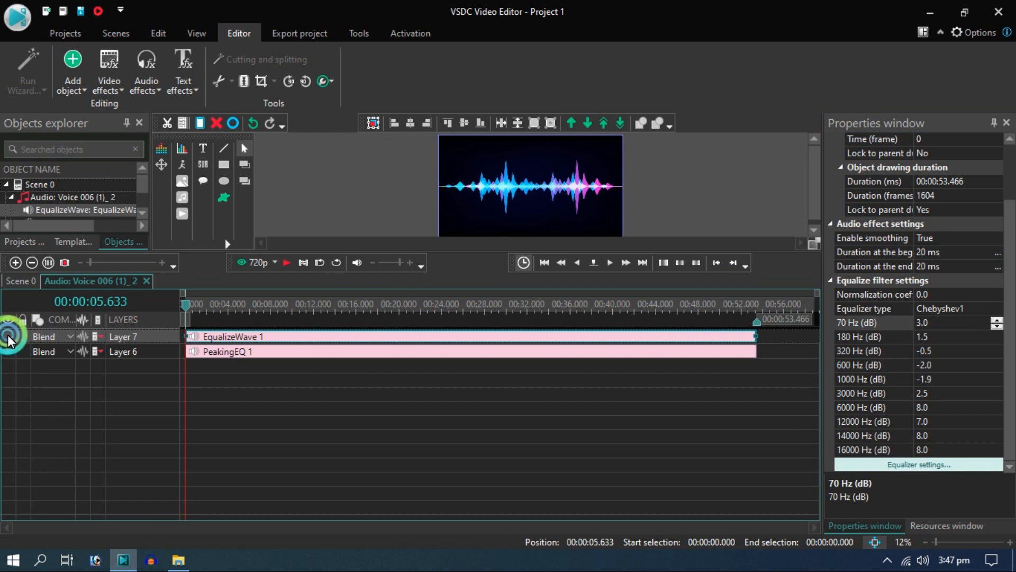
{"action": "left_click", "coordinate": [287, 262]}
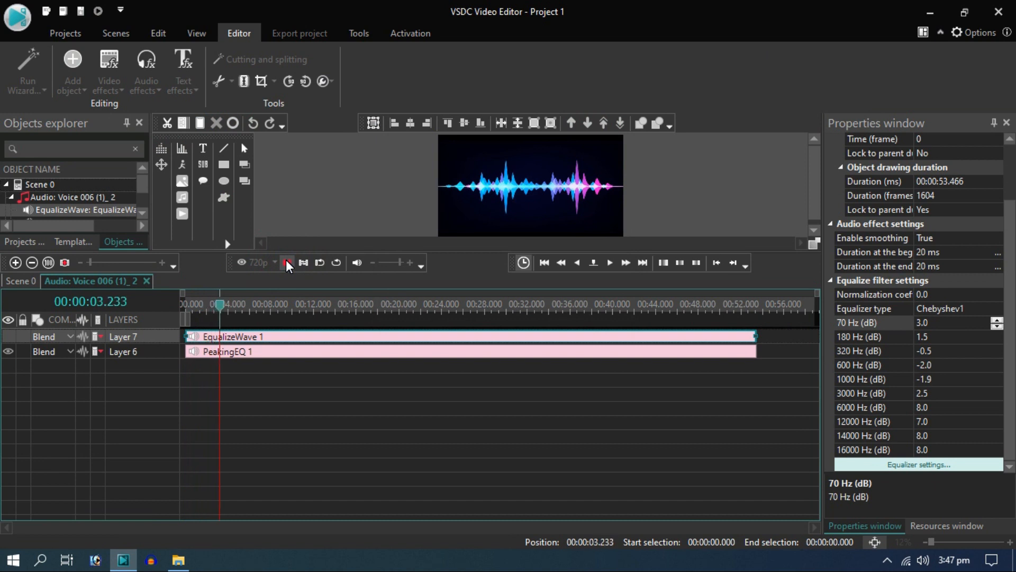
{"action": "left_click", "coordinate": [287, 262]}
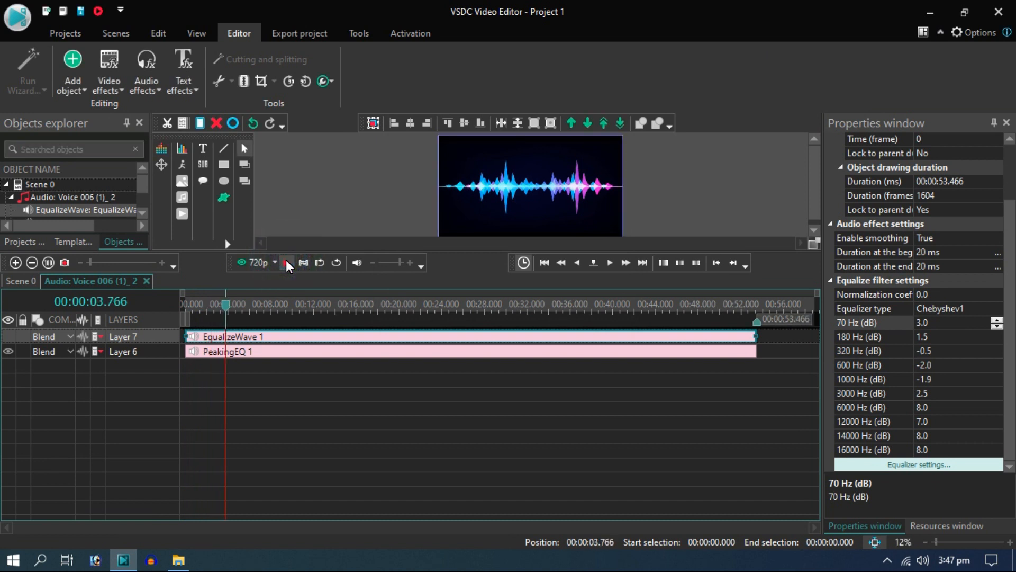
{"action": "left_click", "coordinate": [11, 335]}
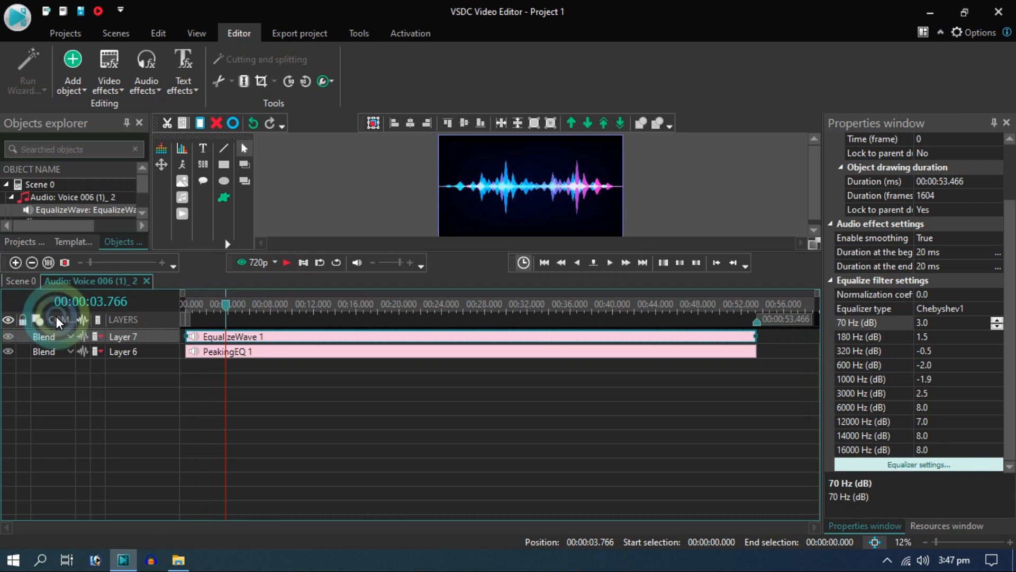
{"action": "left_click", "coordinate": [186, 308]}
{"action": "left_click", "coordinate": [286, 263]}
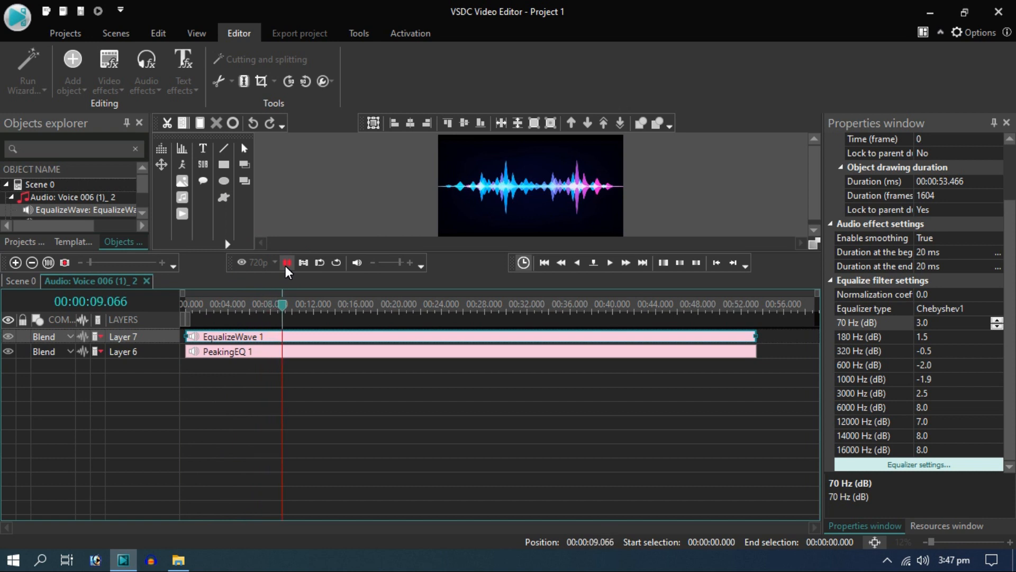
{"action": "left_click", "coordinate": [285, 265]}
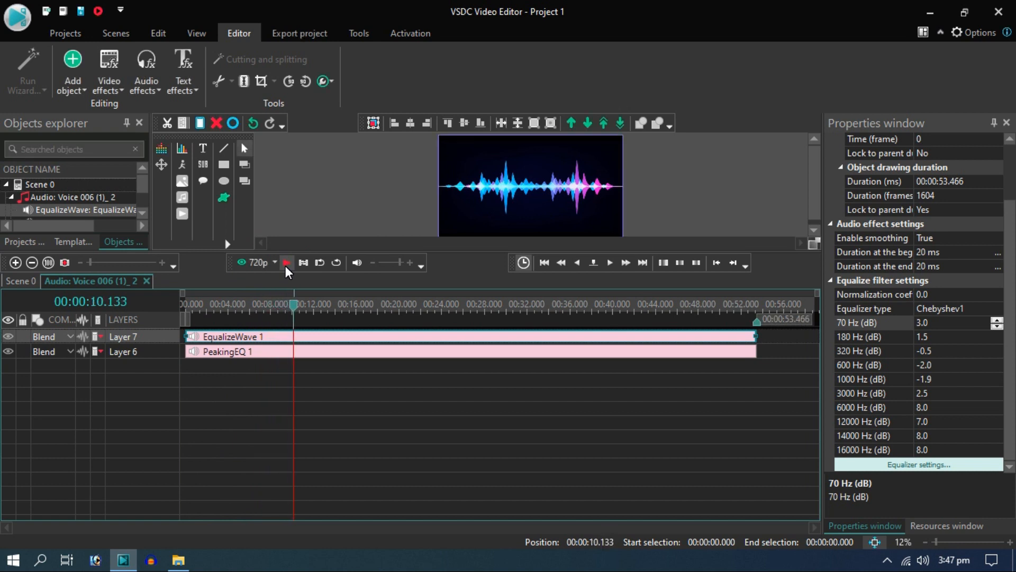